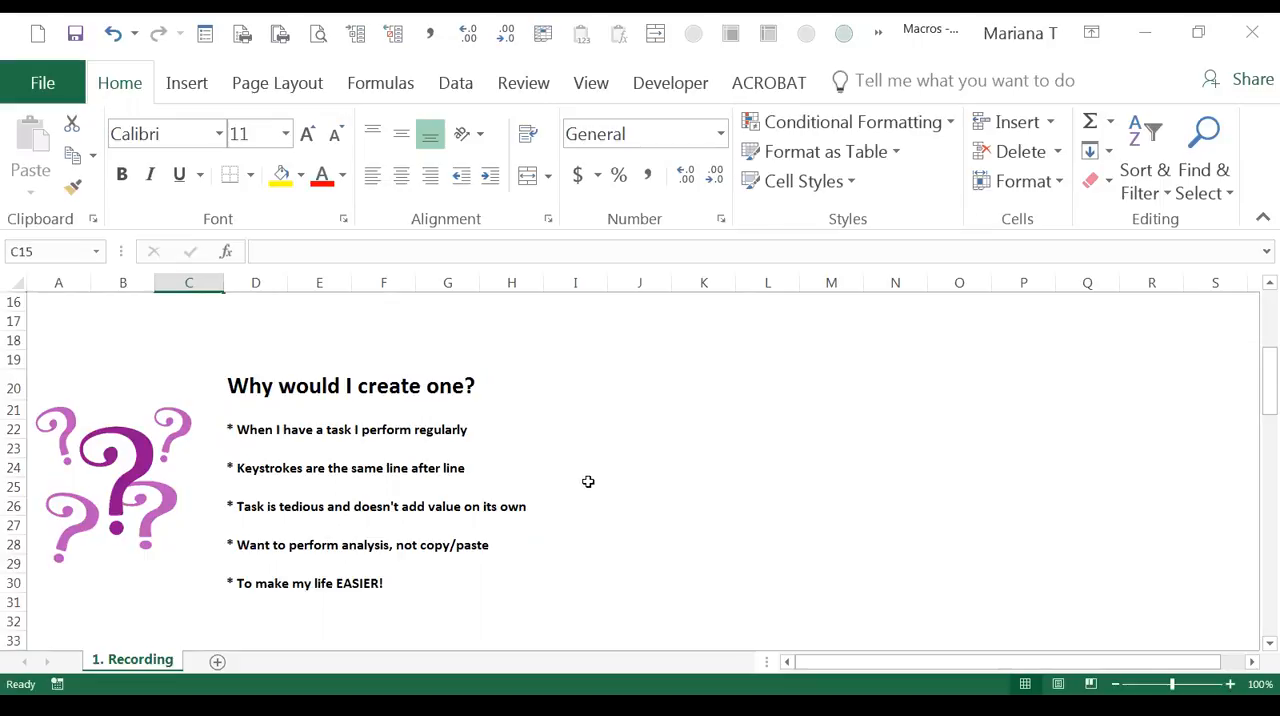
Step: Check the status bar options for the Macro Recording indicator
{"action": "left_click_drag", "start_coordinate": [206, 590], "coordinate": [623, 591]}
{"action": "left_click", "coordinate": [624, 490]}
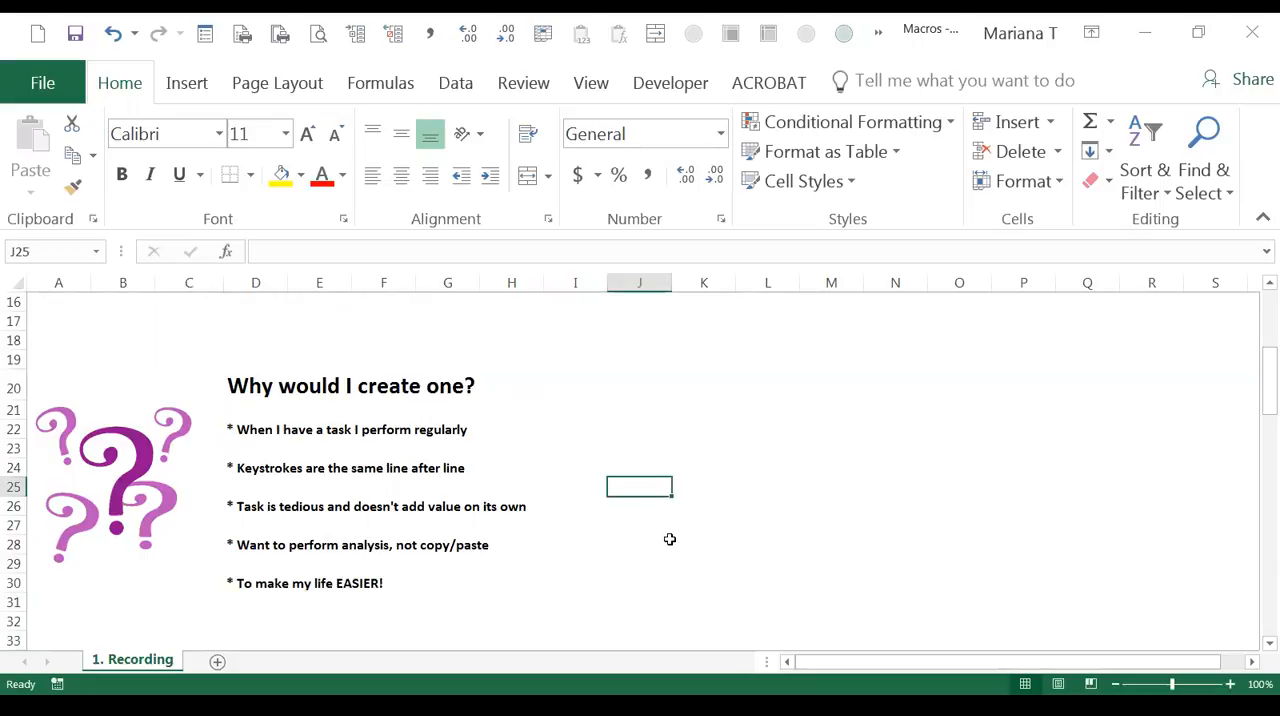
{"action": "scroll", "coordinate": [670, 539], "scroll_direction": "down", "scroll_amount": 4}
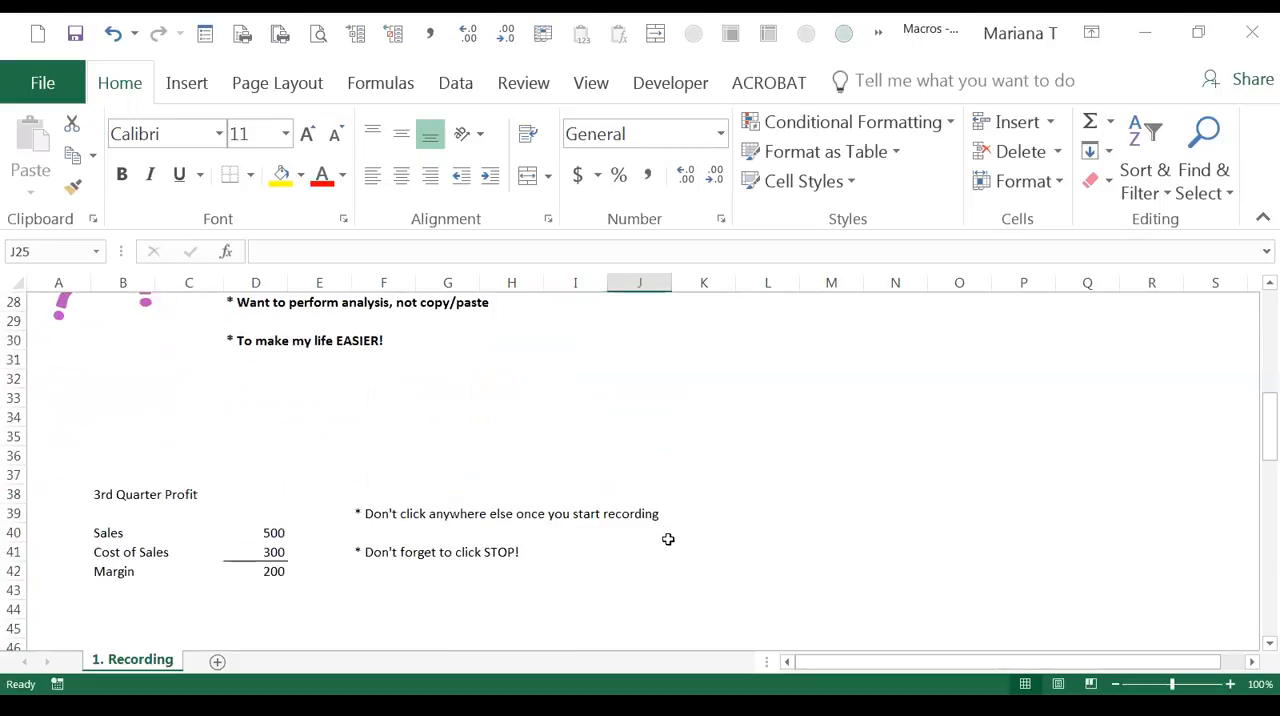
{"action": "scroll", "coordinate": [668, 539], "scroll_direction": "down", "scroll_amount": 2}
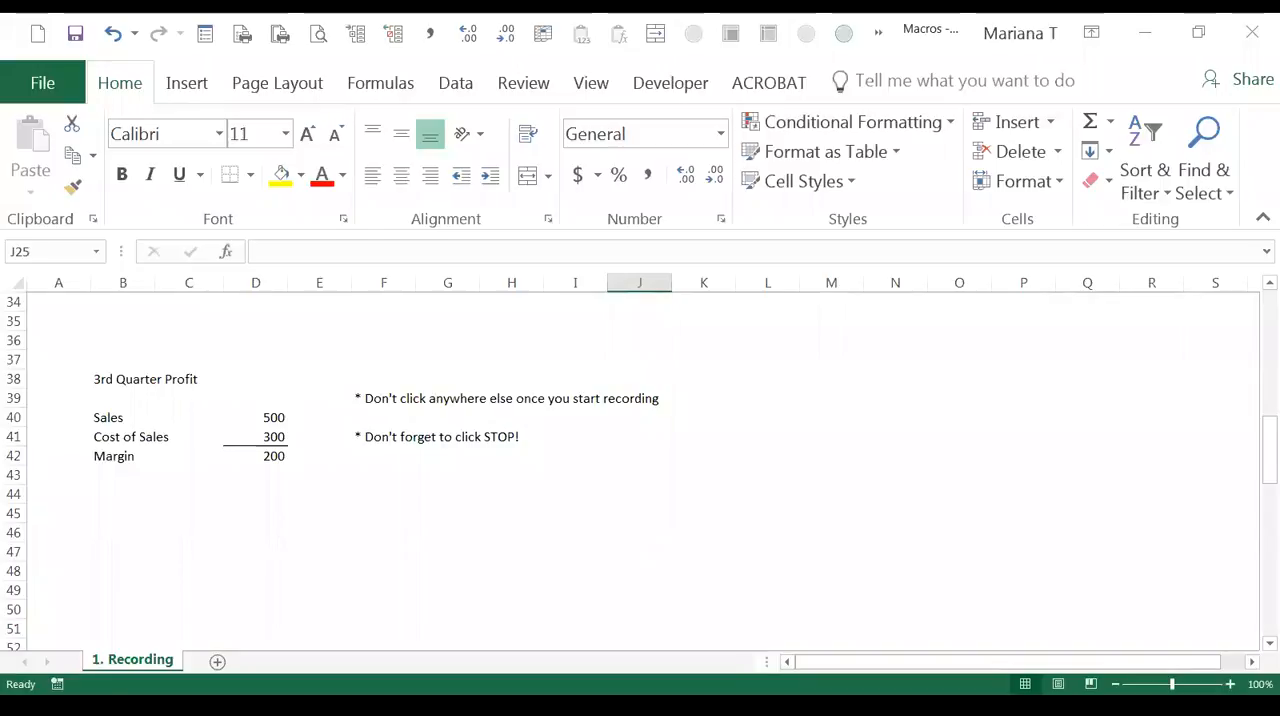
{"action": "right_click", "coordinate": [172, 686]}
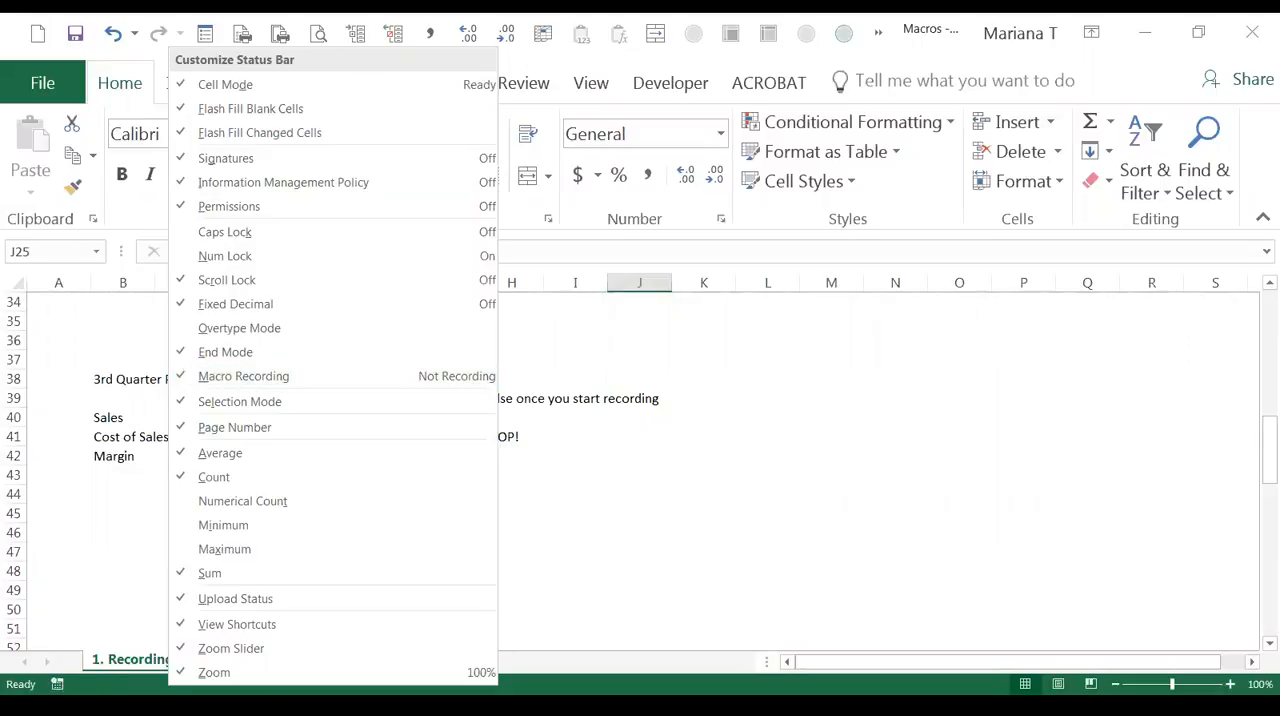
{"action": "left_click", "coordinate": [88, 691]}
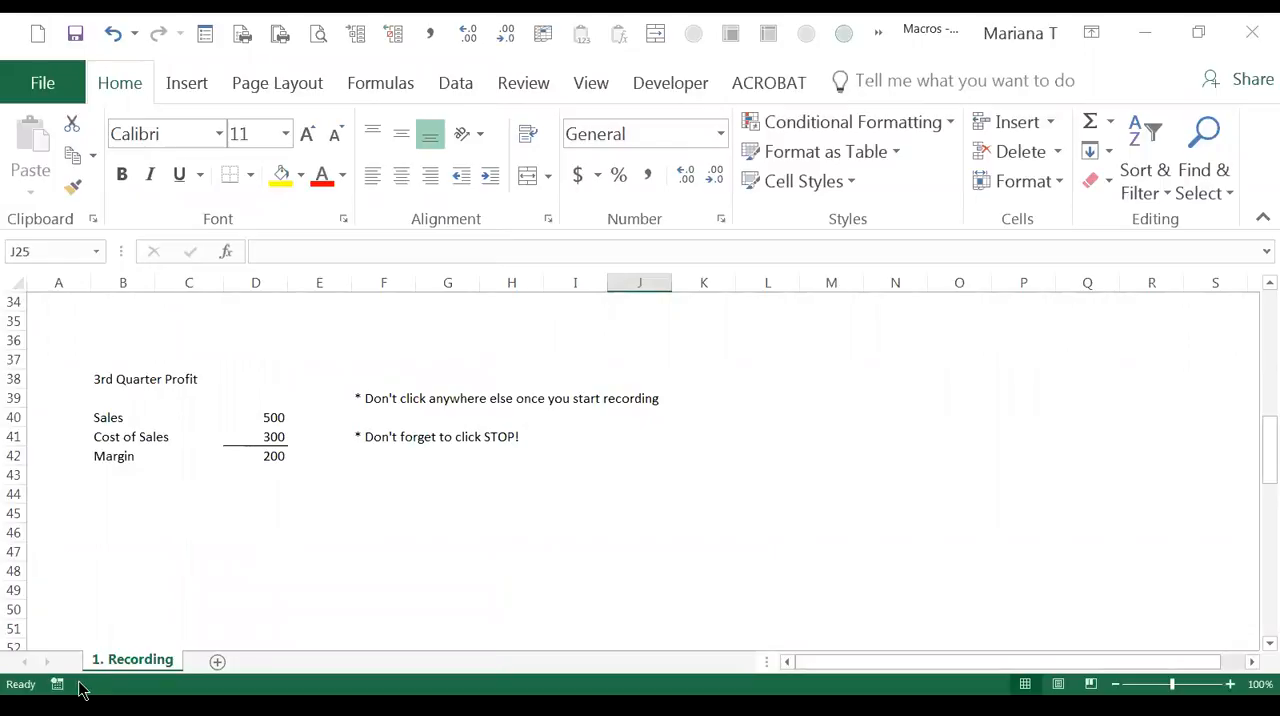
Step: With the "3rd Quarter Profit" heading in B38 selected, start recording a macro named HeaderPrep, stored in the Personal Macro Workbook
{"action": "left_click", "coordinate": [98, 378]}
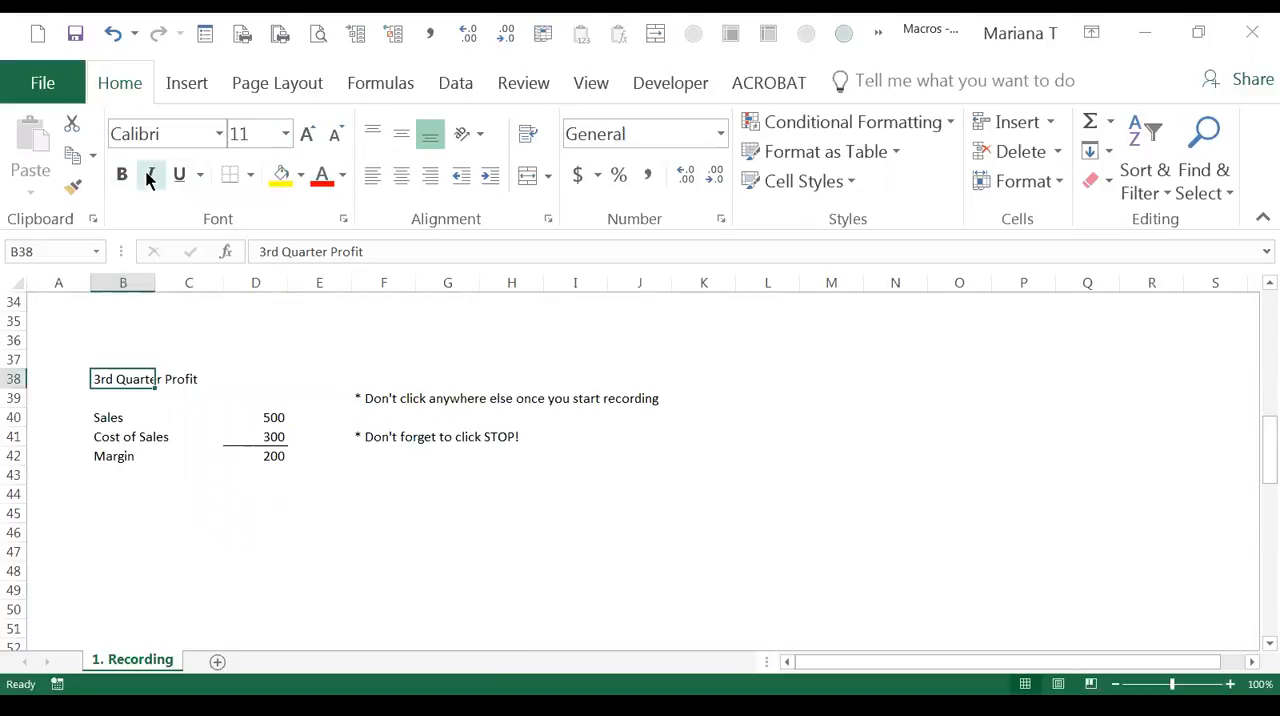
{"action": "left_click", "coordinate": [672, 80]}
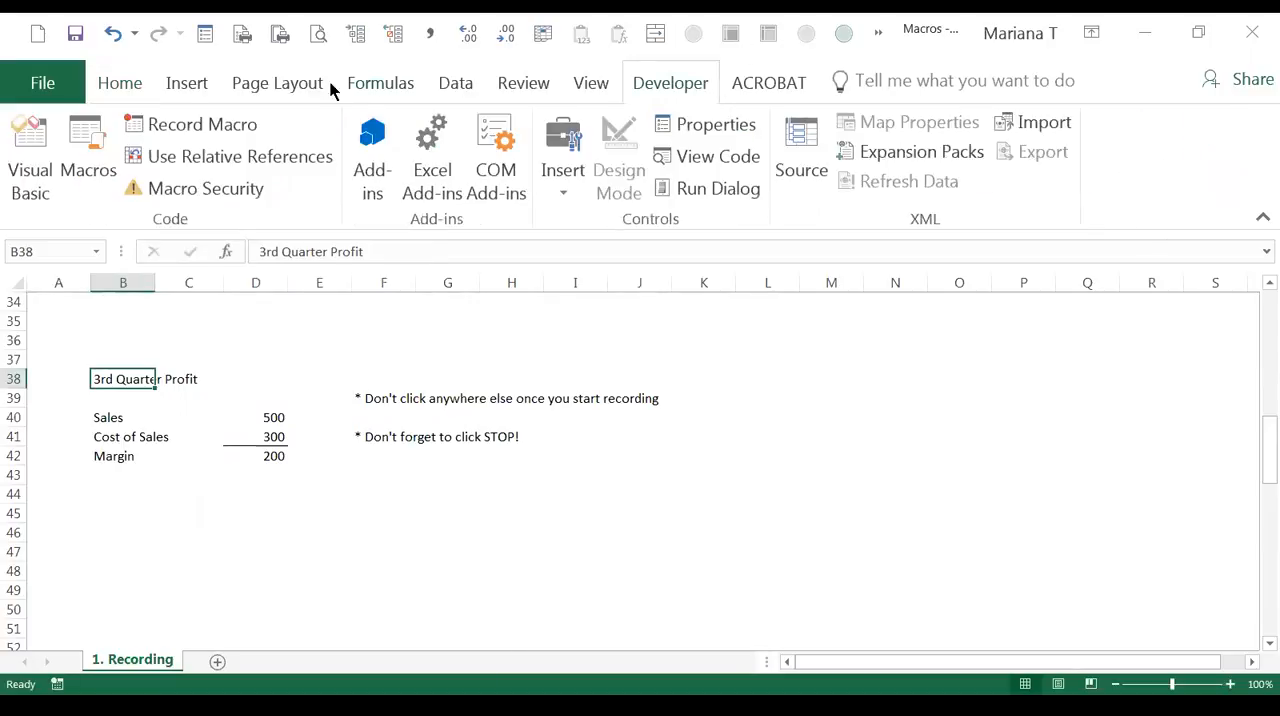
{"action": "left_click", "coordinate": [112, 84]}
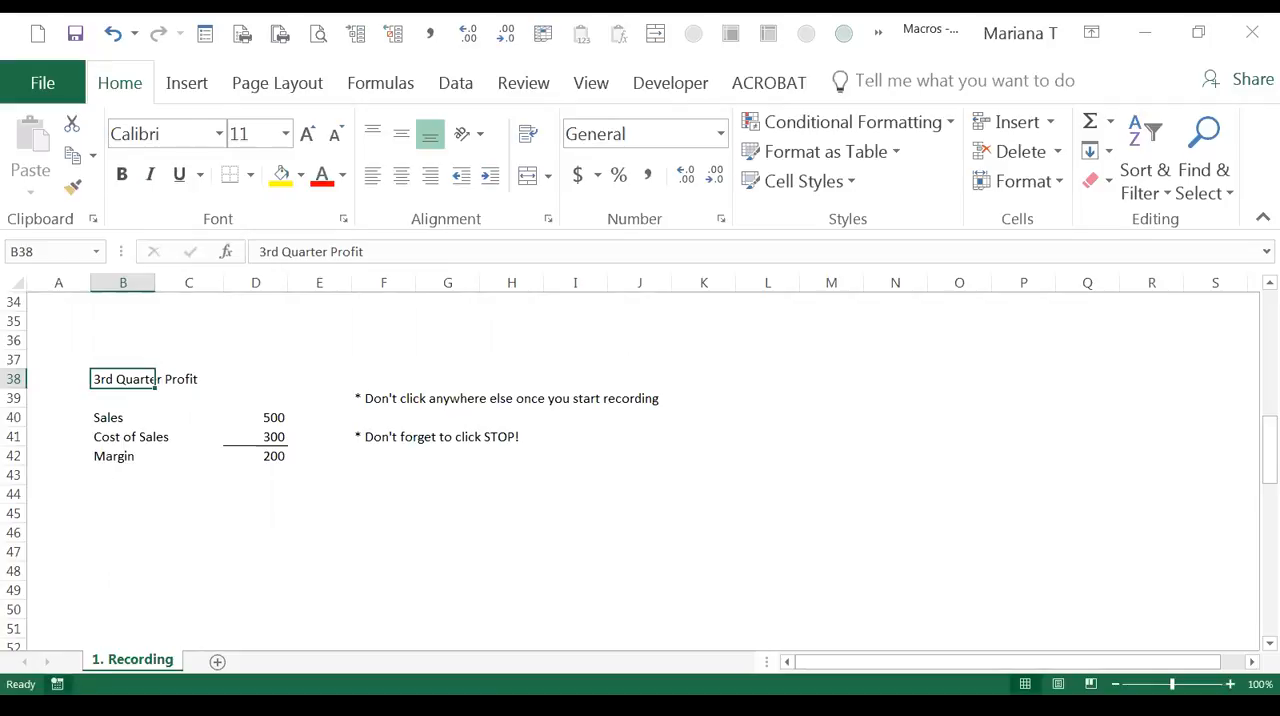
{"action": "left_click", "coordinate": [57, 684]}
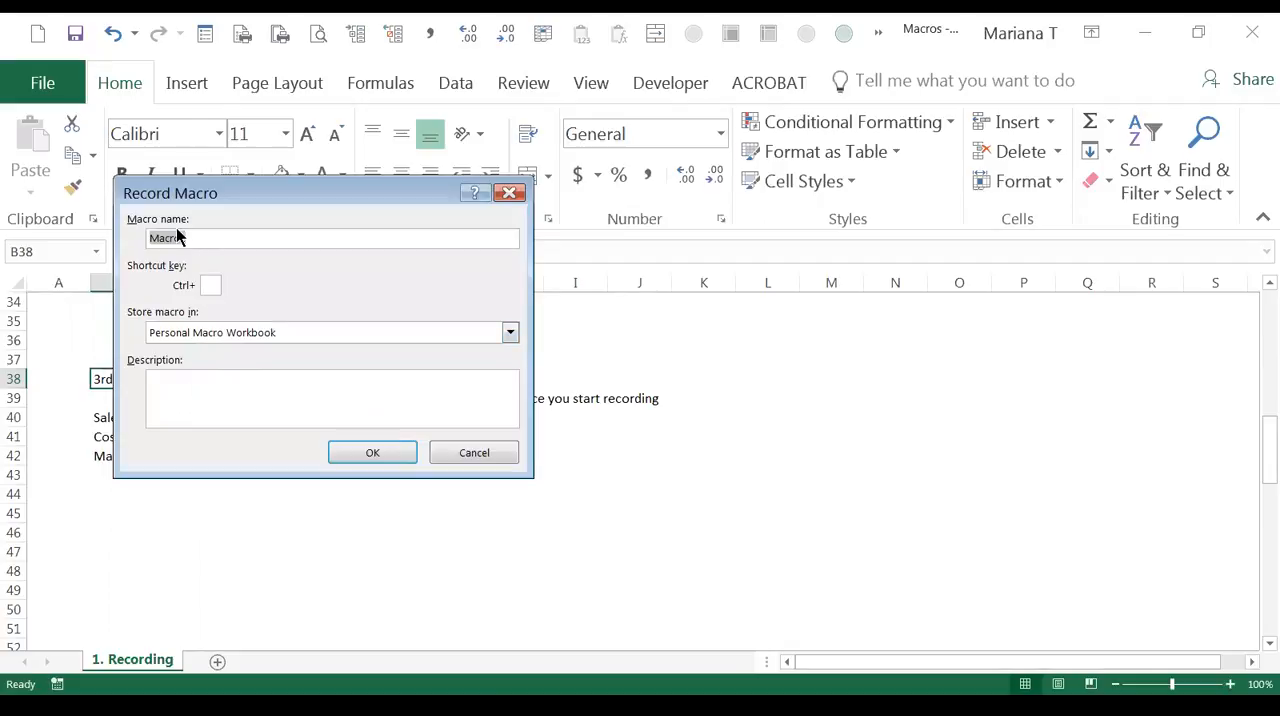
{"action": "type", "text": "HeaderPrep"}
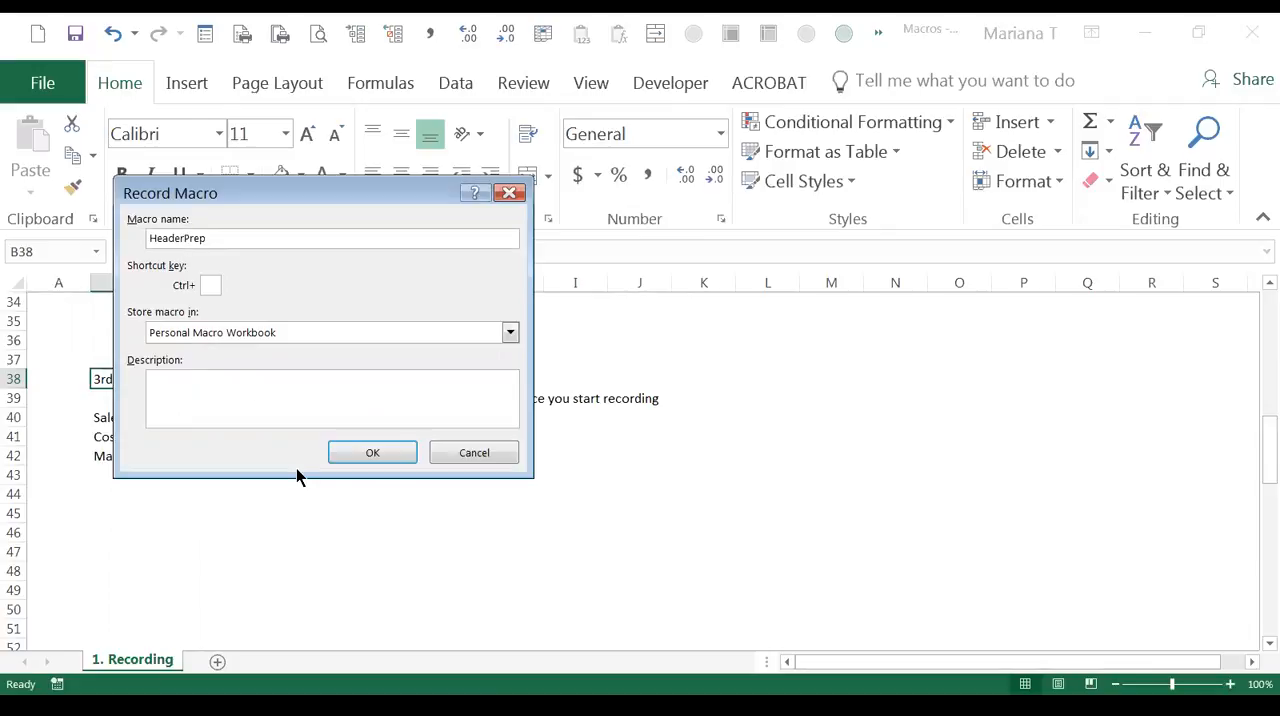
{"action": "type", "text": "_"}
{"action": "key", "text": "BackSpace"}
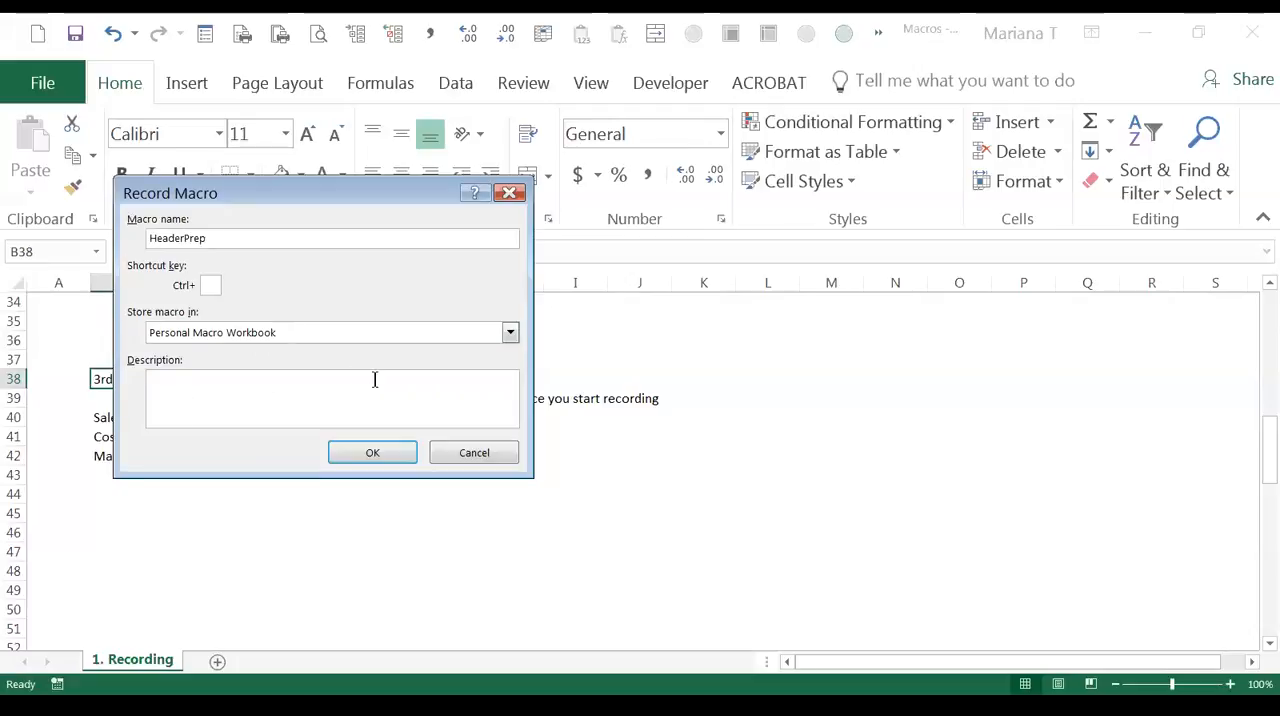
{"action": "left_click", "coordinate": [372, 453]}
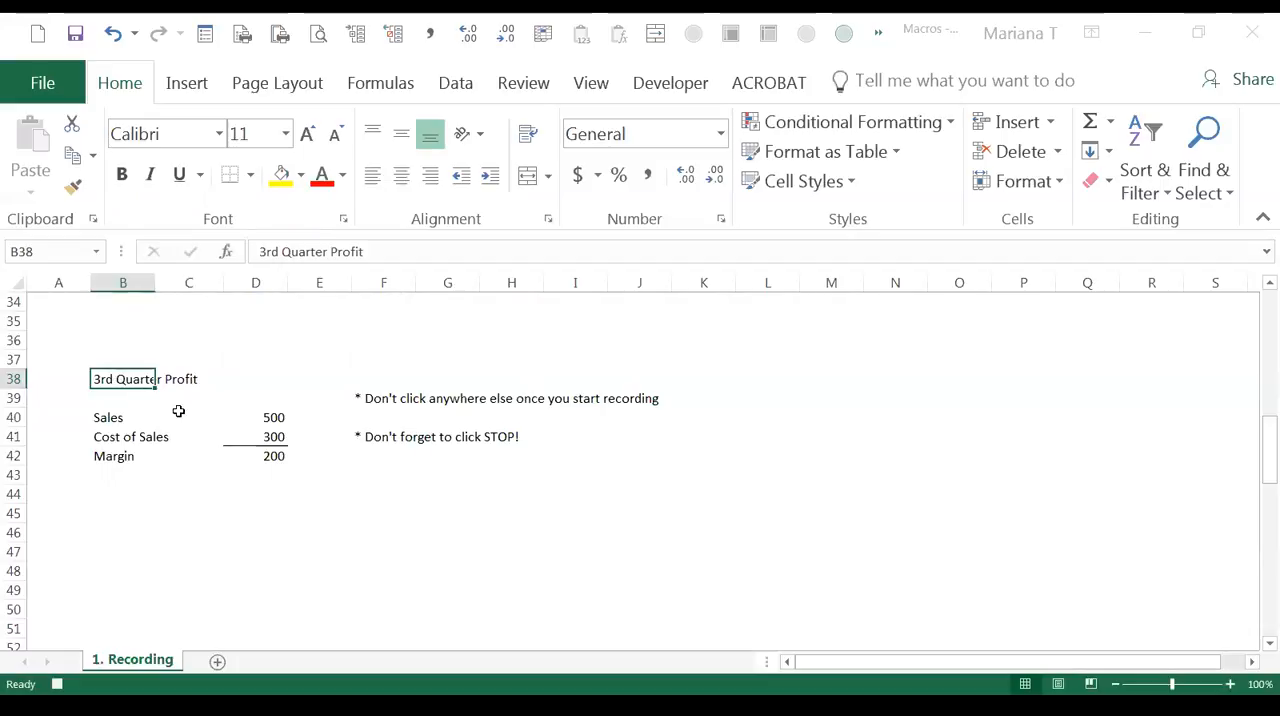
Step: Make the "3rd Quarter Profit" heading bold, italic and underlined, and stop the macro recording
{"action": "left_click", "coordinate": [122, 176]}
{"action": "left_click", "coordinate": [150, 178]}
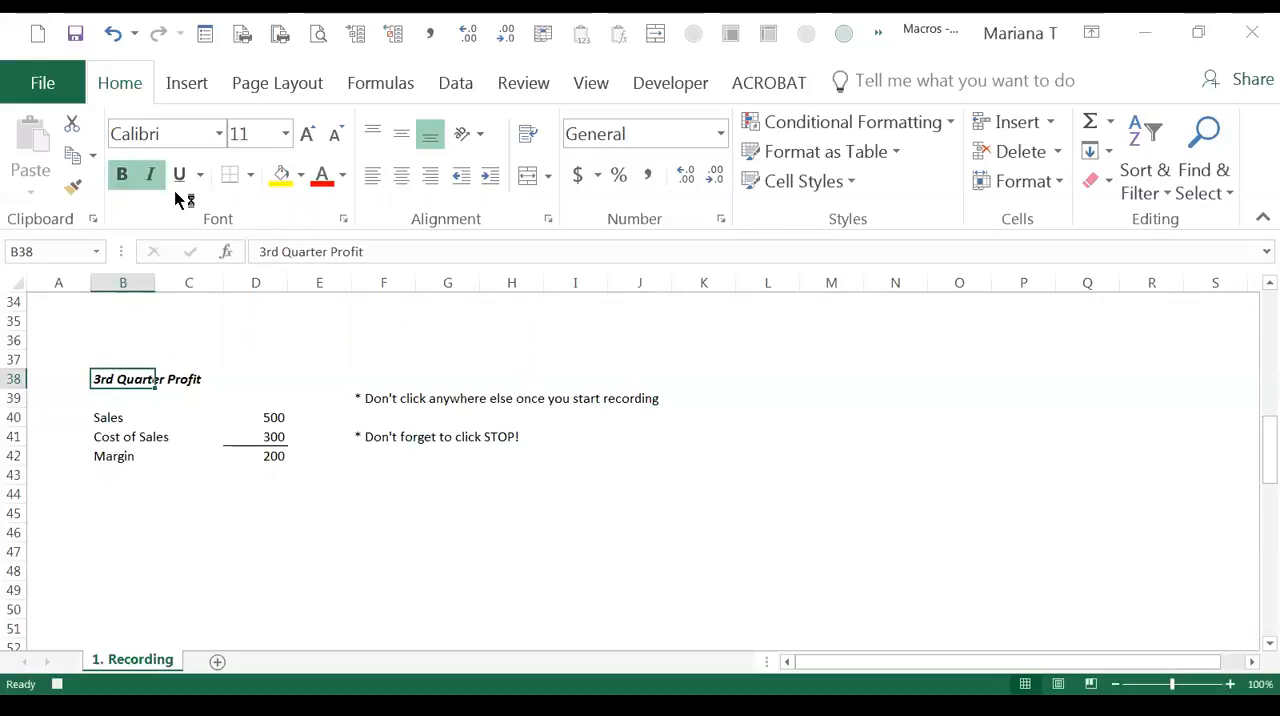
{"action": "left_click", "coordinate": [180, 175]}
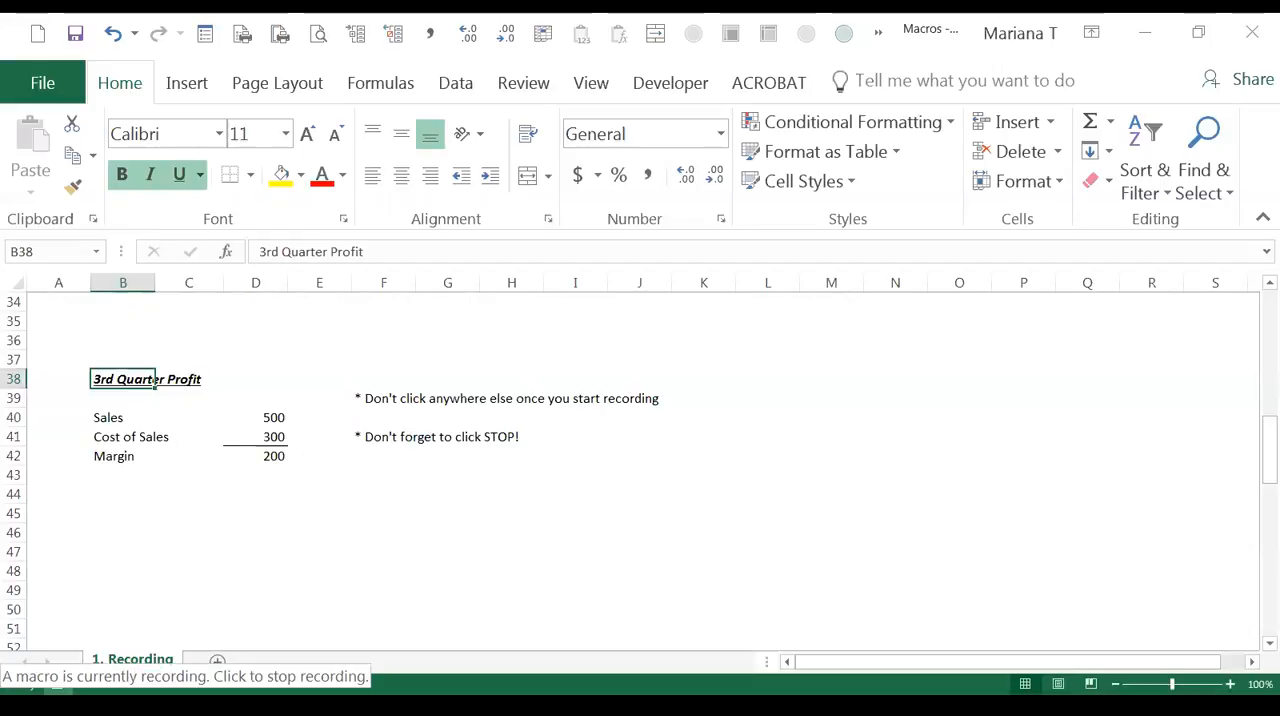
{"action": "left_click", "coordinate": [57, 684]}
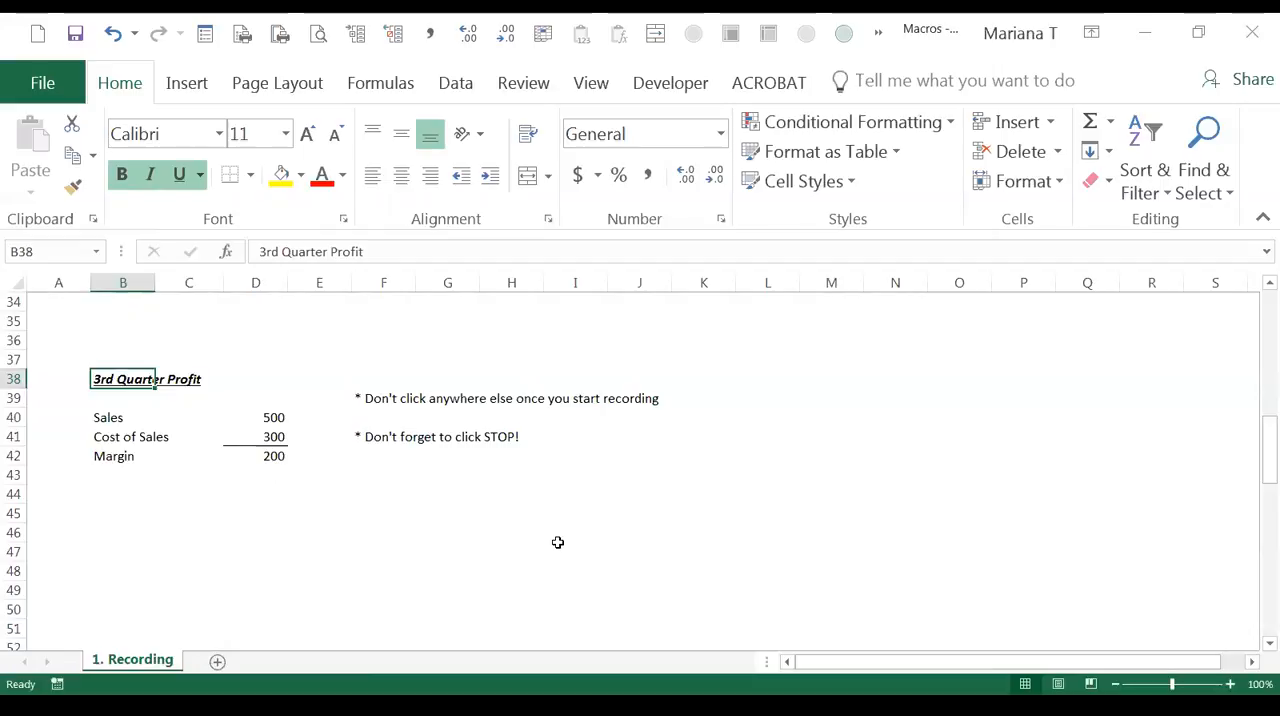
Step: Run the HeaderPrep macro on the "Trial Balance Detail for Oct/16" heading in B57
{"action": "scroll", "coordinate": [558, 542], "scroll_direction": "down", "scroll_amount": 1}
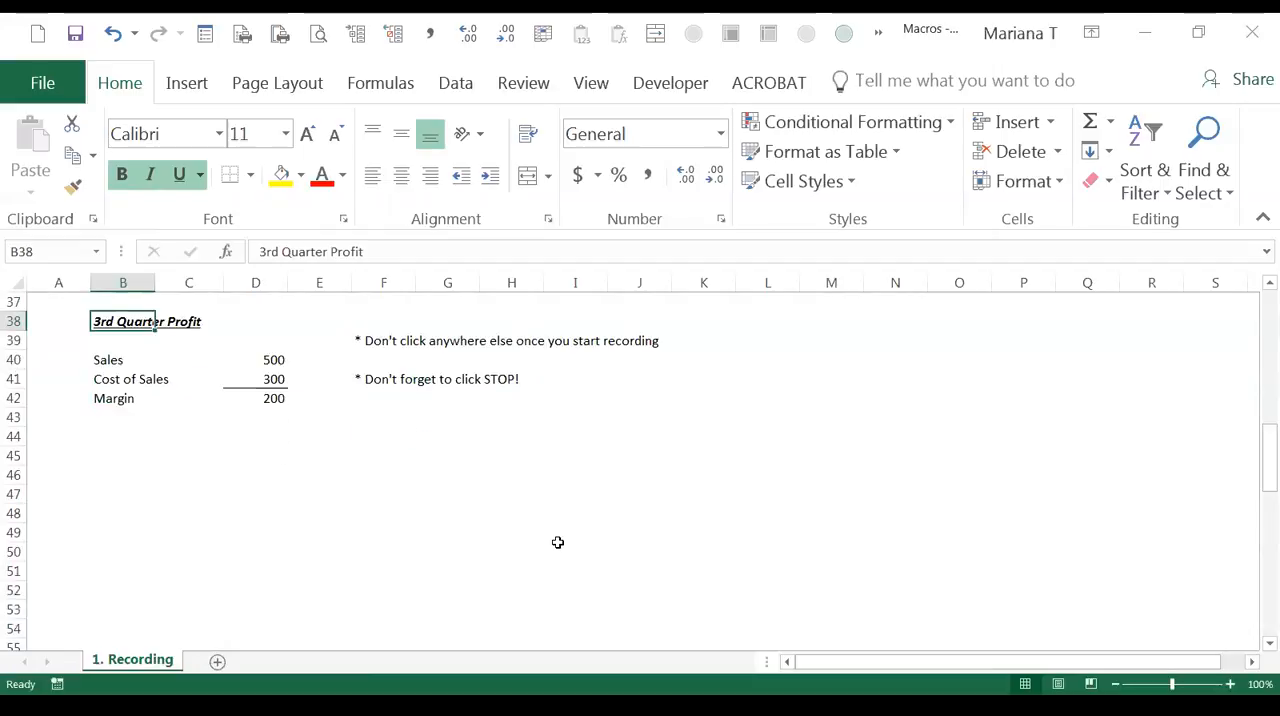
{"action": "scroll", "coordinate": [558, 542], "scroll_direction": "down", "scroll_amount": 5}
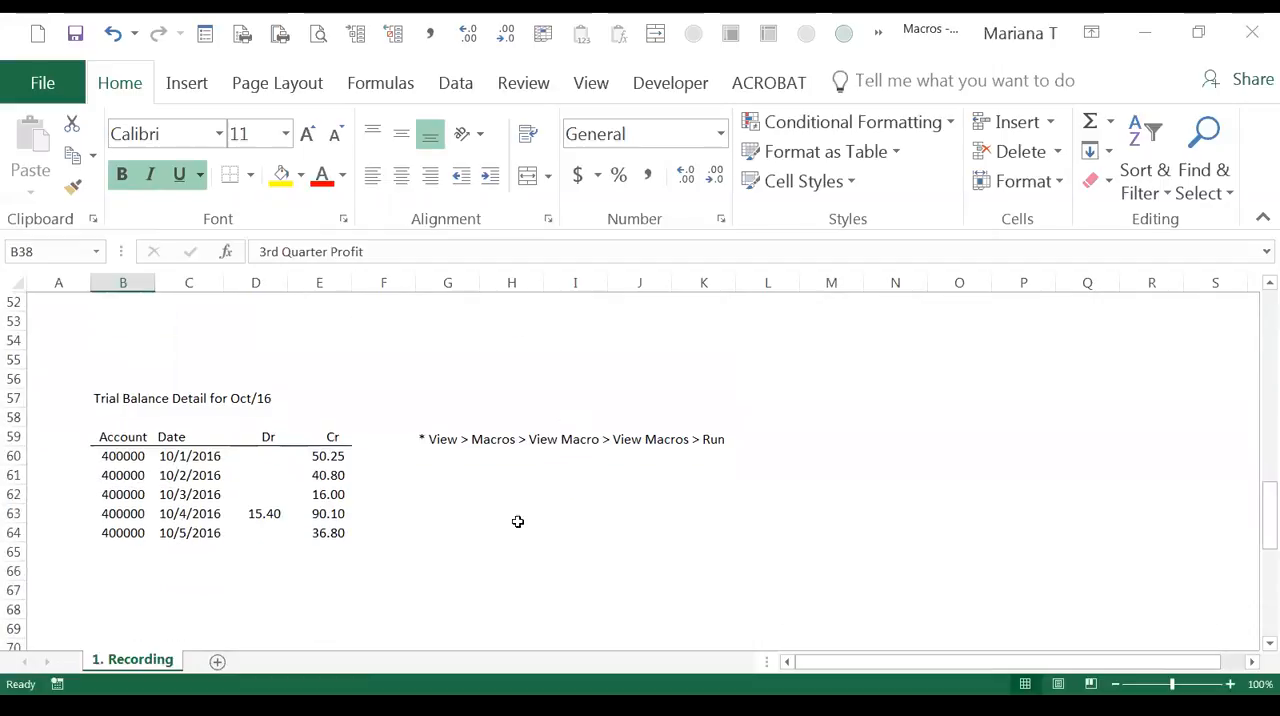
{"action": "scroll", "coordinate": [481, 510], "scroll_direction": "down", "scroll_amount": 1}
{"action": "left_click", "coordinate": [96, 340]}
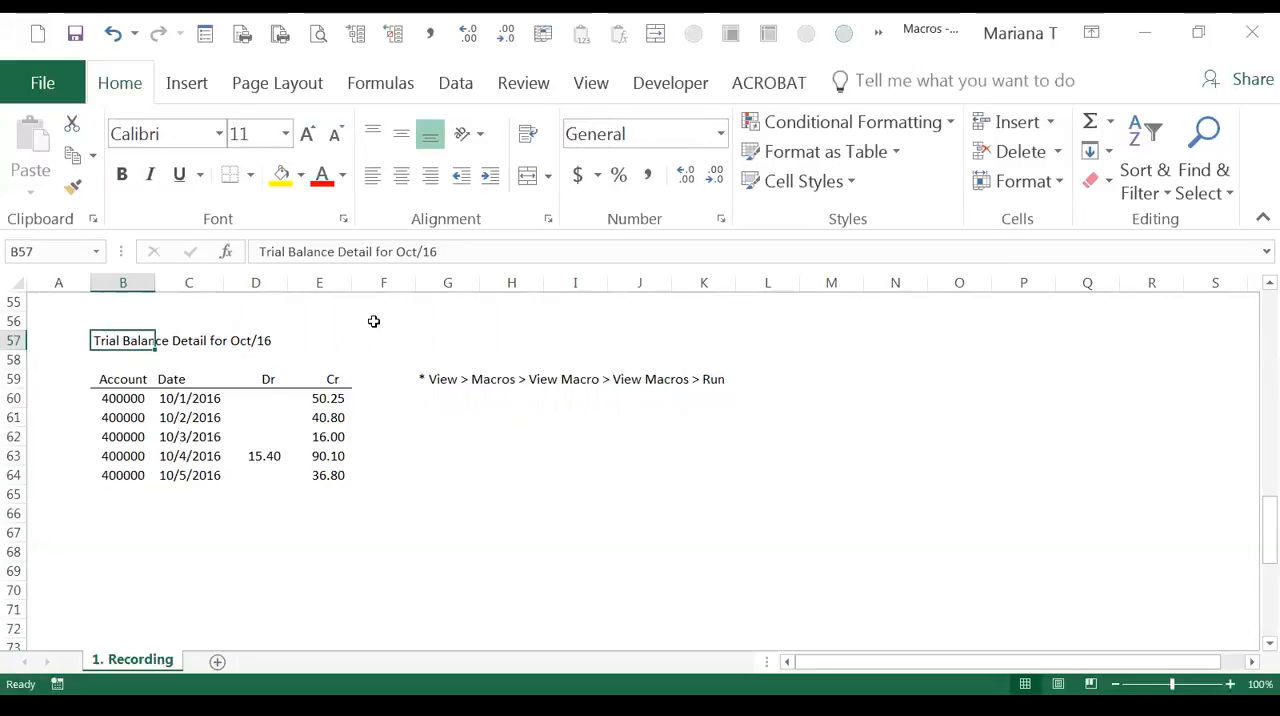
{"action": "left_click", "coordinate": [590, 86]}
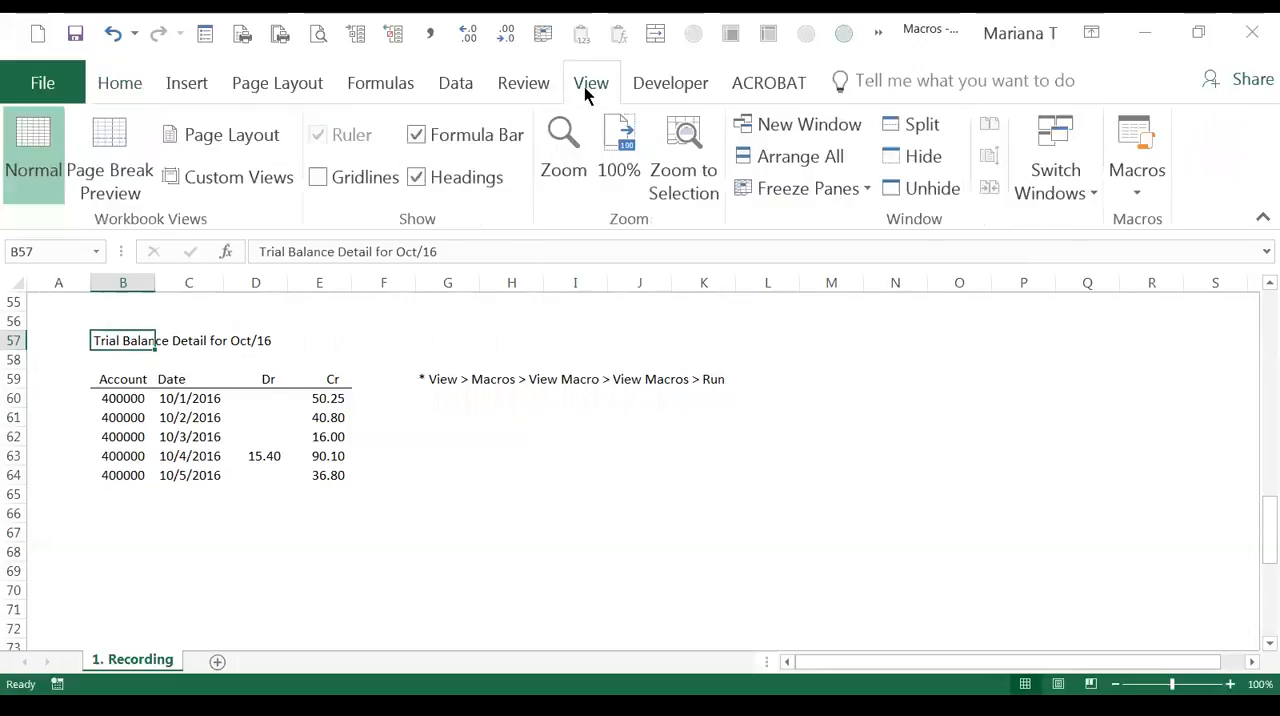
{"action": "left_click", "coordinate": [1122, 181]}
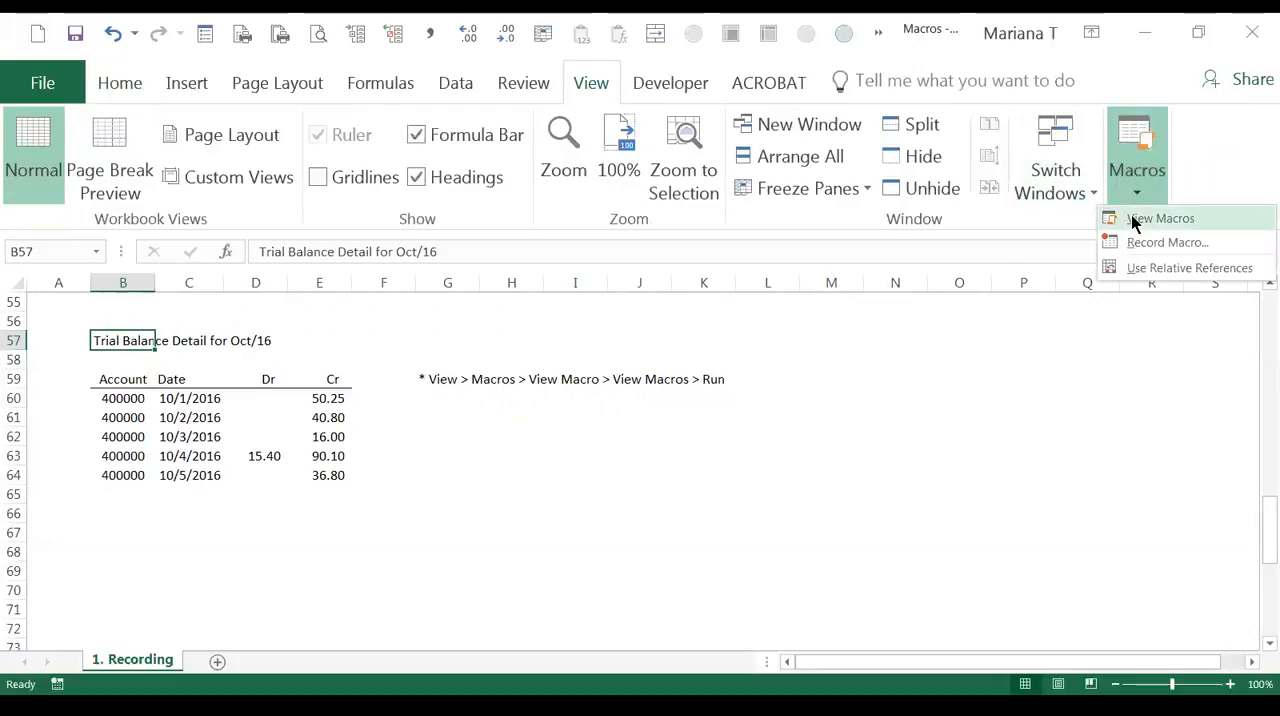
{"action": "left_click", "coordinate": [1160, 218]}
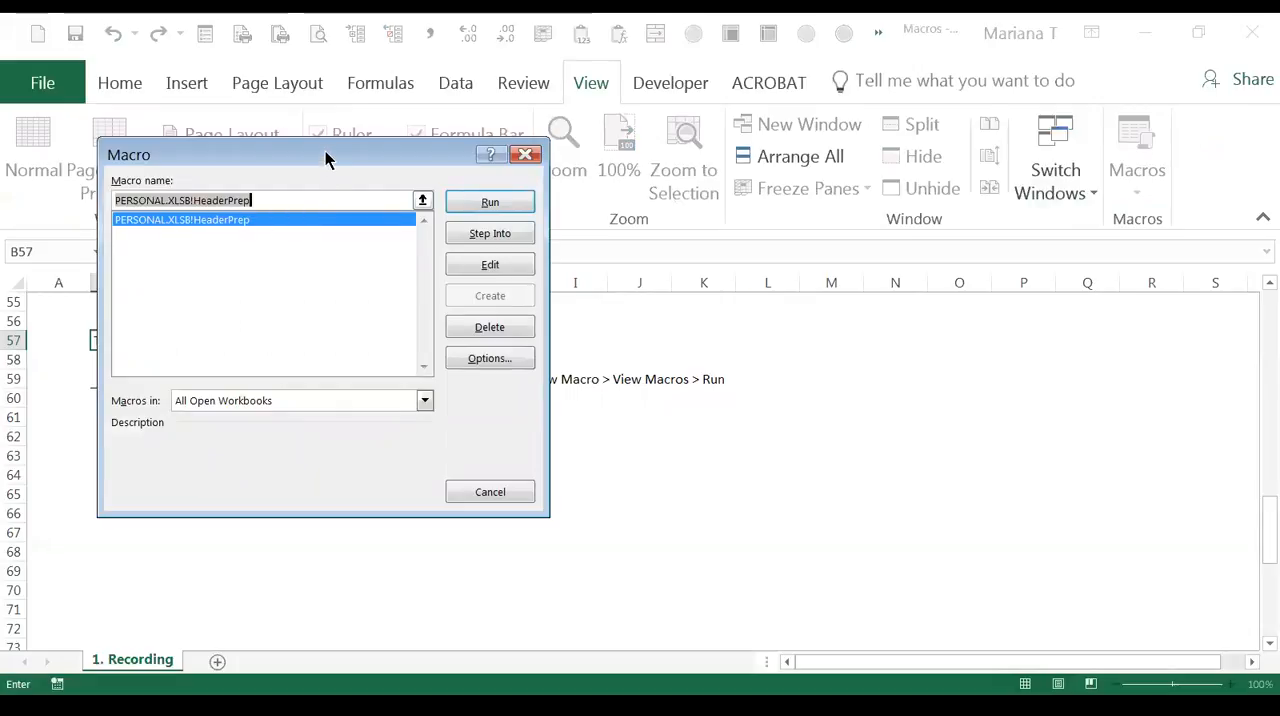
{"action": "left_click_drag", "start_coordinate": [325, 151], "coordinate": [325, 414]}
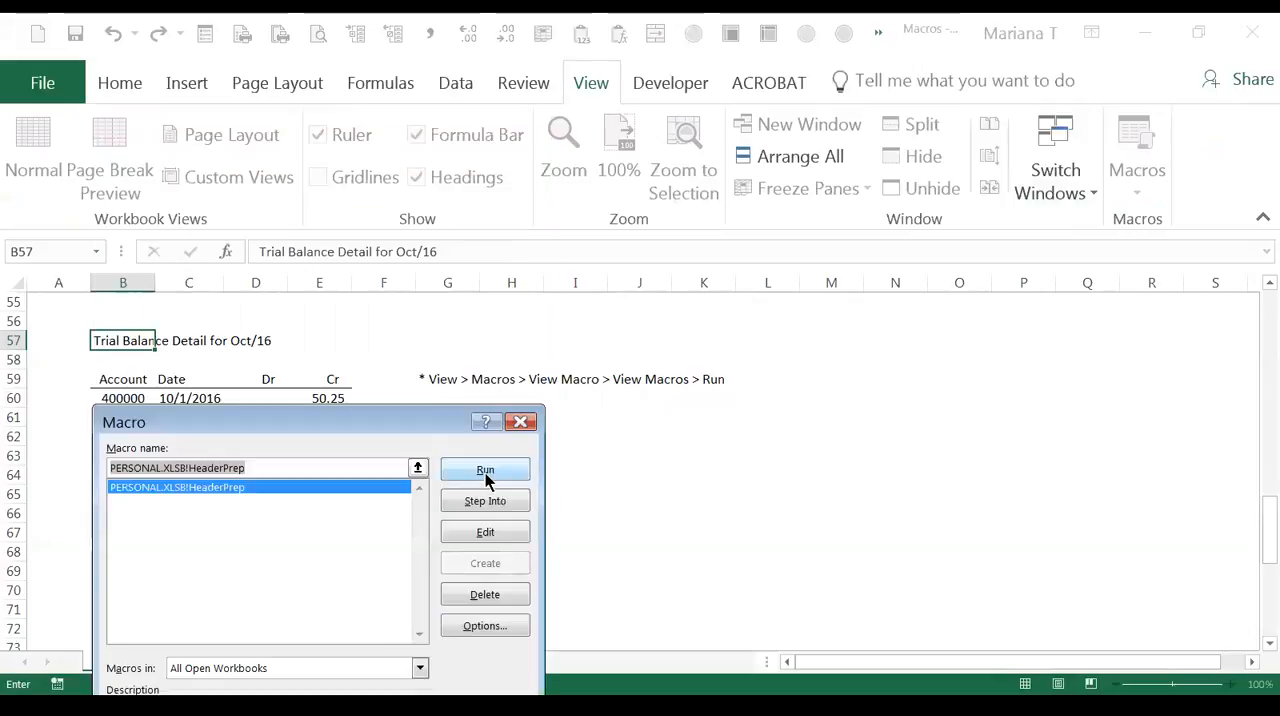
{"action": "left_click", "coordinate": [485, 473]}
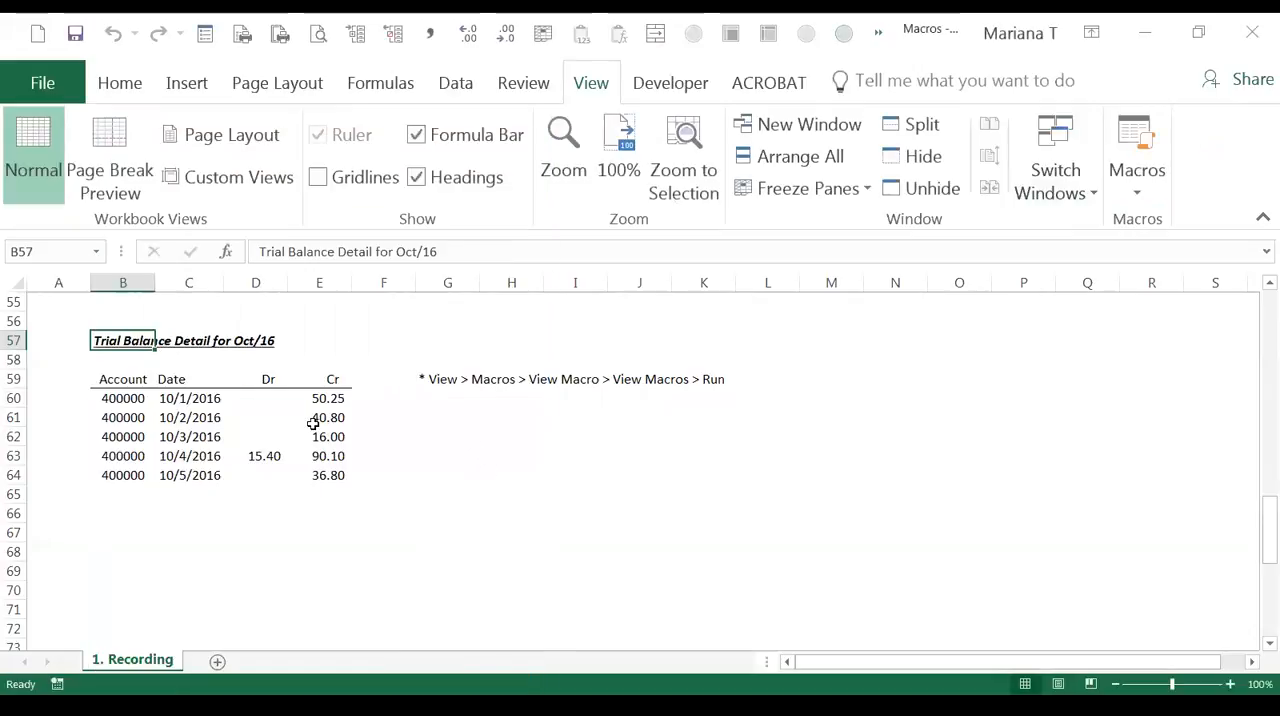
Step: Run the HeaderPrep macro on the trial balance dates in C60:C64
{"action": "left_click", "coordinate": [172, 399]}
{"action": "left_click_drag", "start_coordinate": [187, 456], "coordinate": [191, 478]}
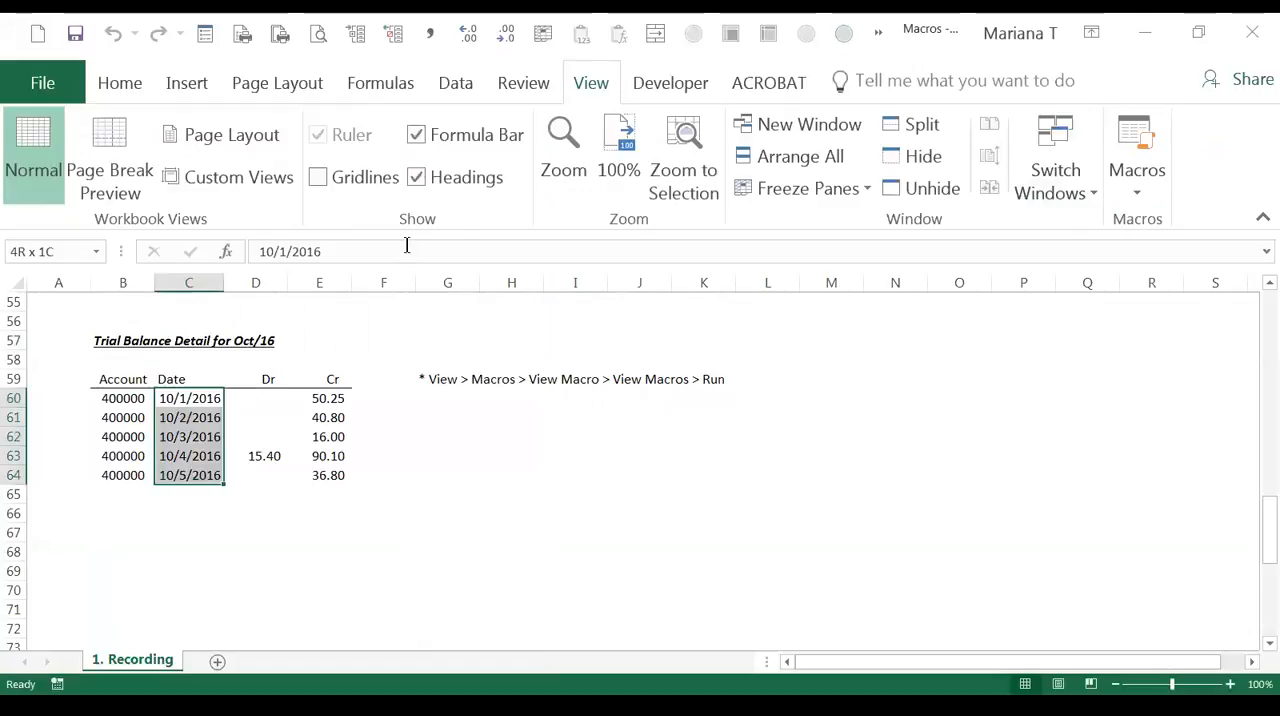
{"action": "left_click", "coordinate": [1135, 190]}
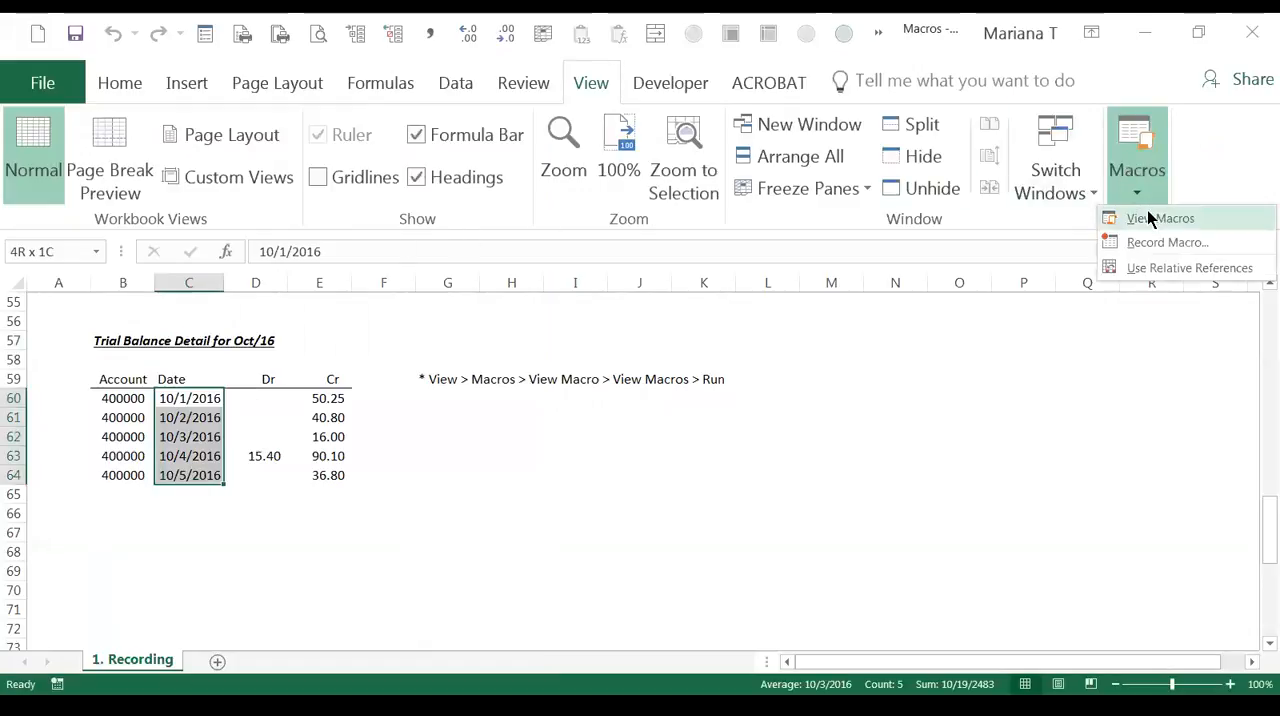
{"action": "left_click", "coordinate": [1147, 210]}
{"action": "left_click", "coordinate": [478, 378]}
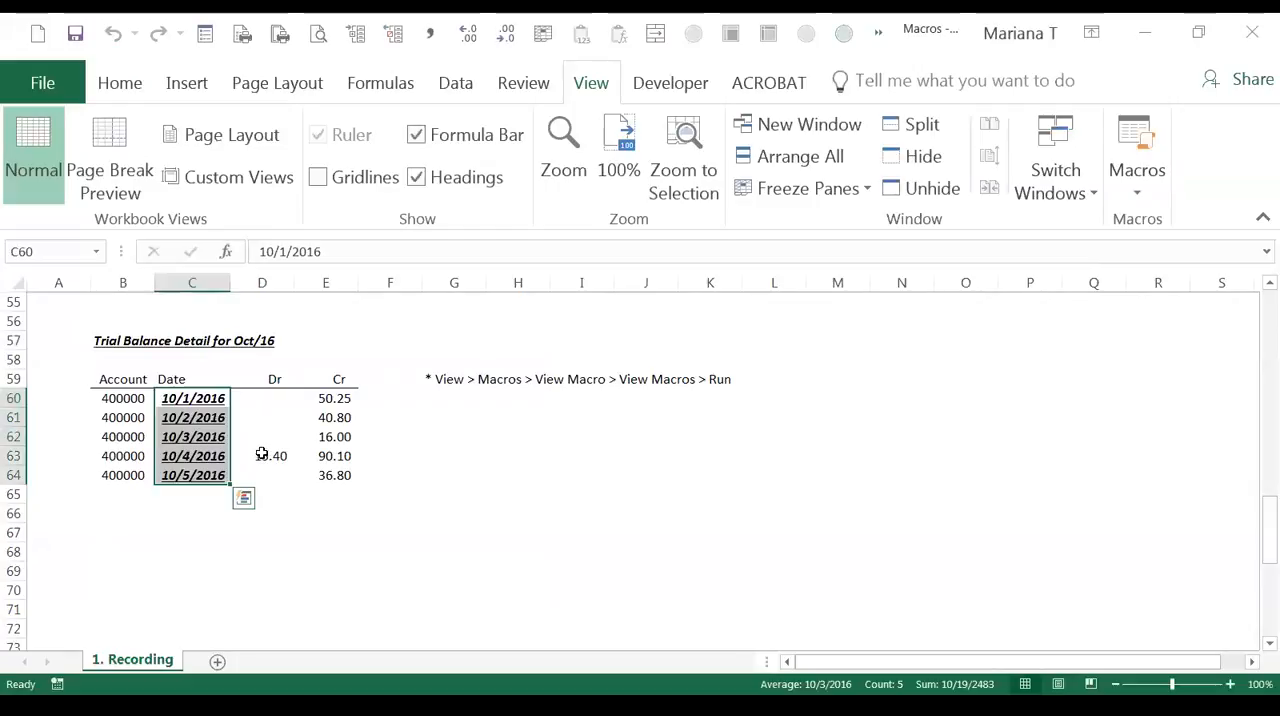
{"action": "left_click", "coordinate": [288, 409]}
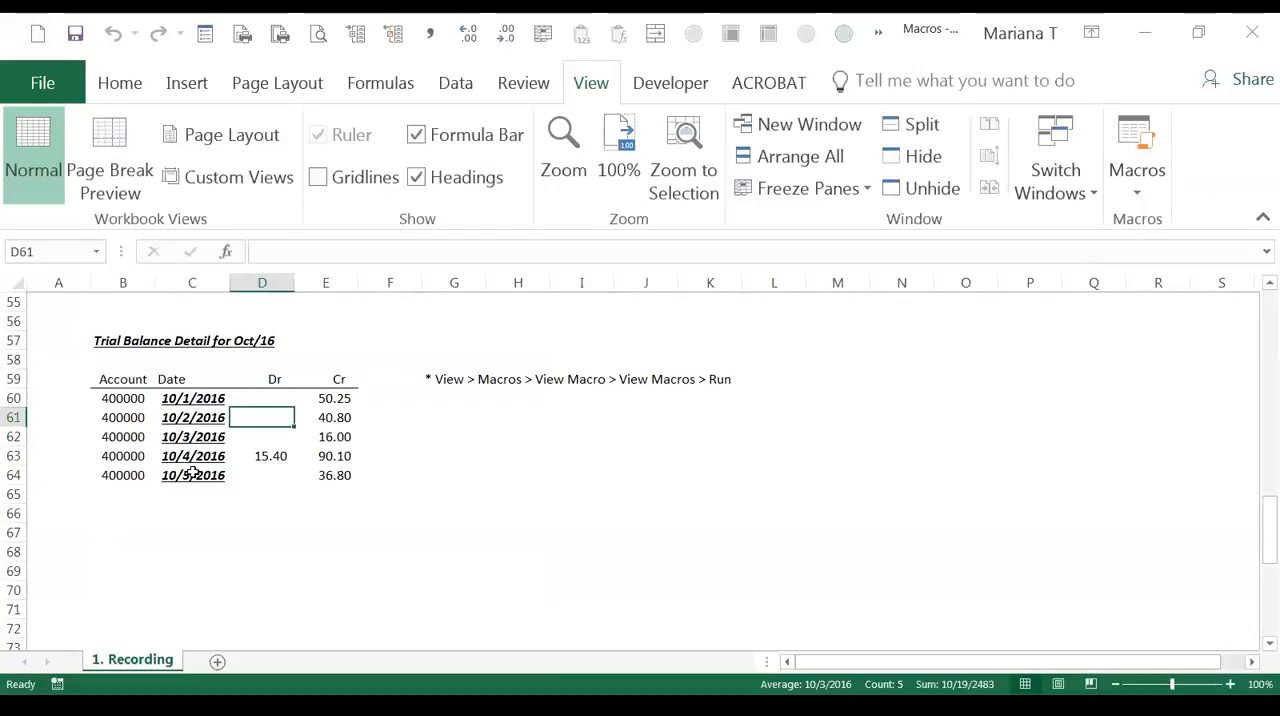
{"action": "scroll", "coordinate": [192, 472], "scroll_direction": "down", "scroll_amount": 5}
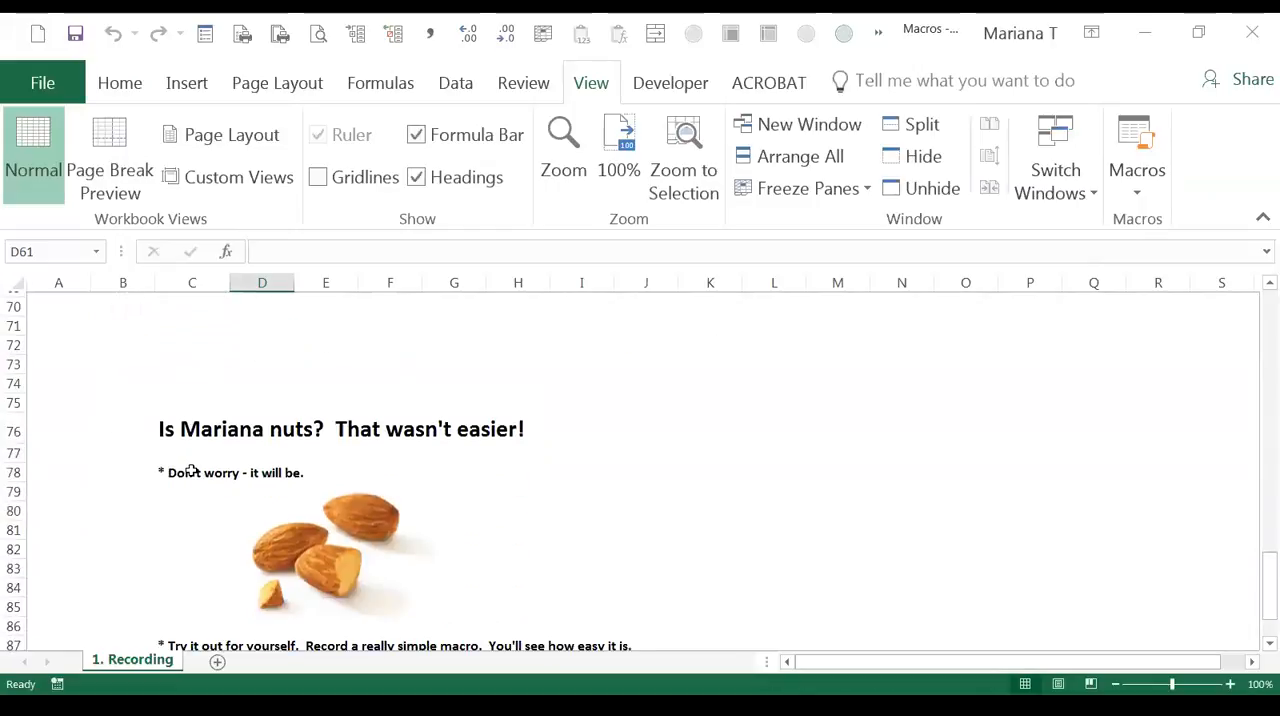
{"action": "scroll", "coordinate": [192, 470], "scroll_direction": "down", "scroll_amount": 2}
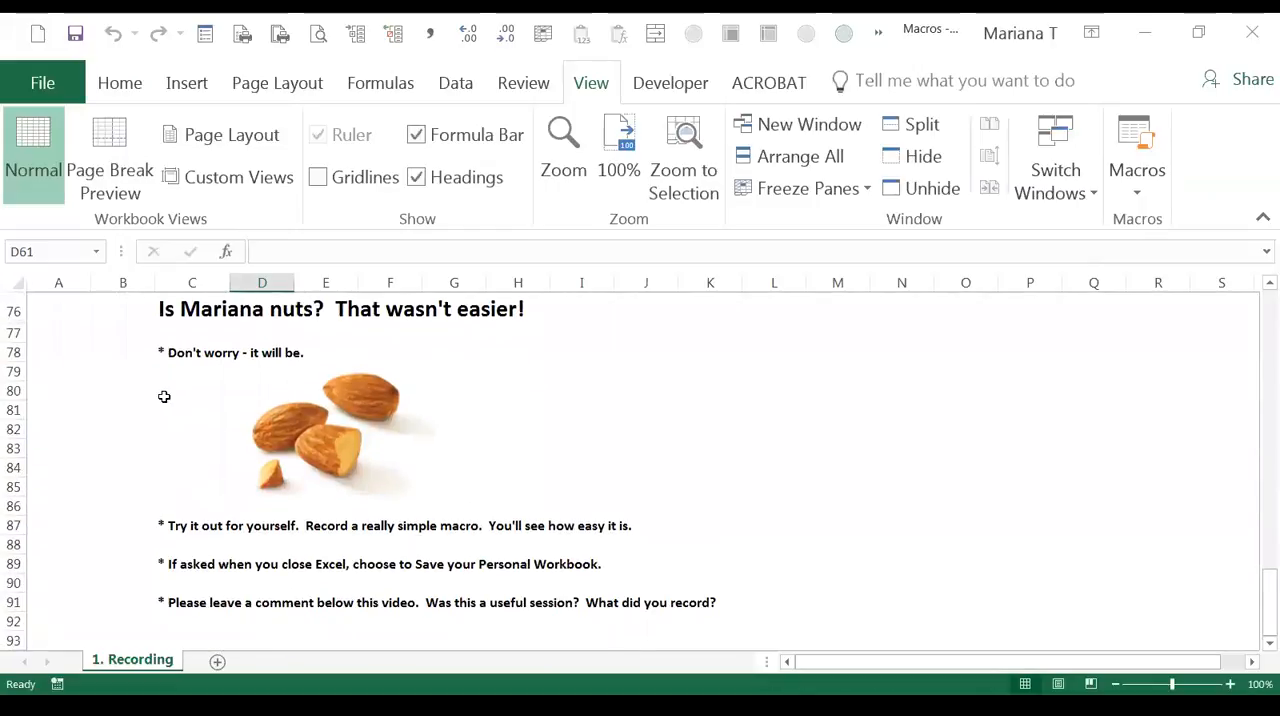